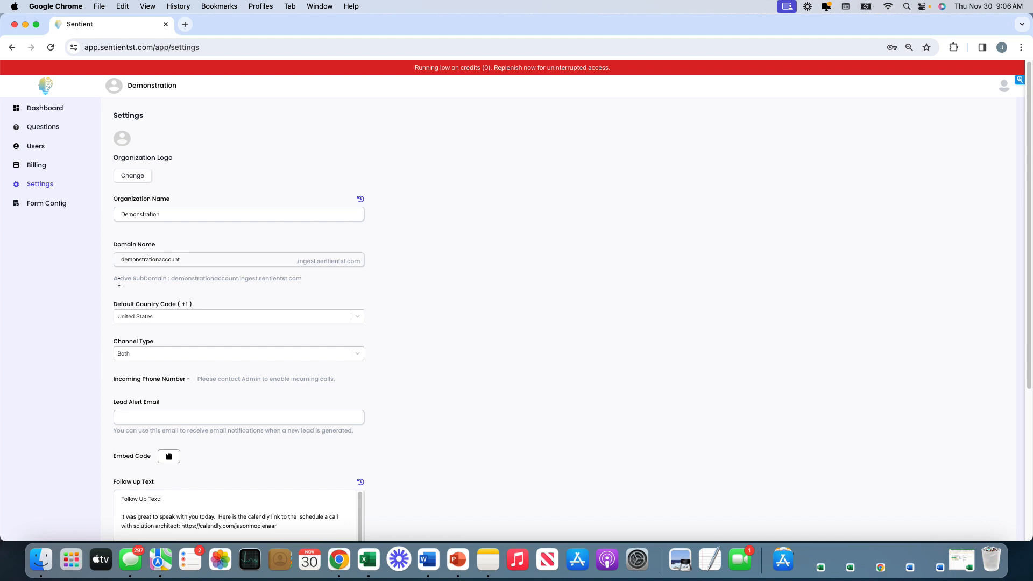
- Open the active subdomain's contact form, fill it with the saved contact details, accept the recording consent and submit it
{"action": "left_click", "coordinate": [202, 279]}
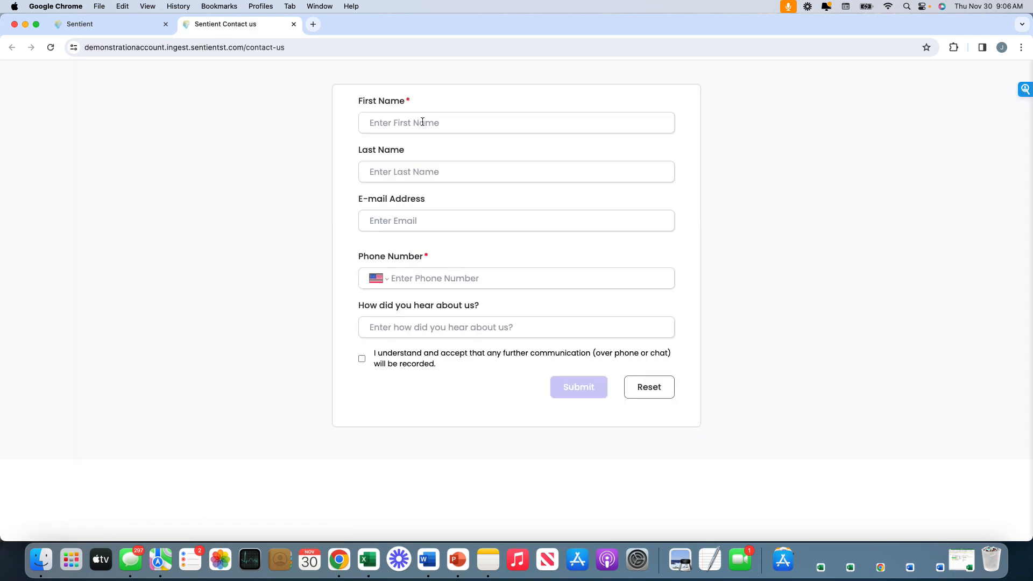
{"action": "left_click", "coordinate": [422, 121]}
{"action": "left_click", "coordinate": [469, 160]}
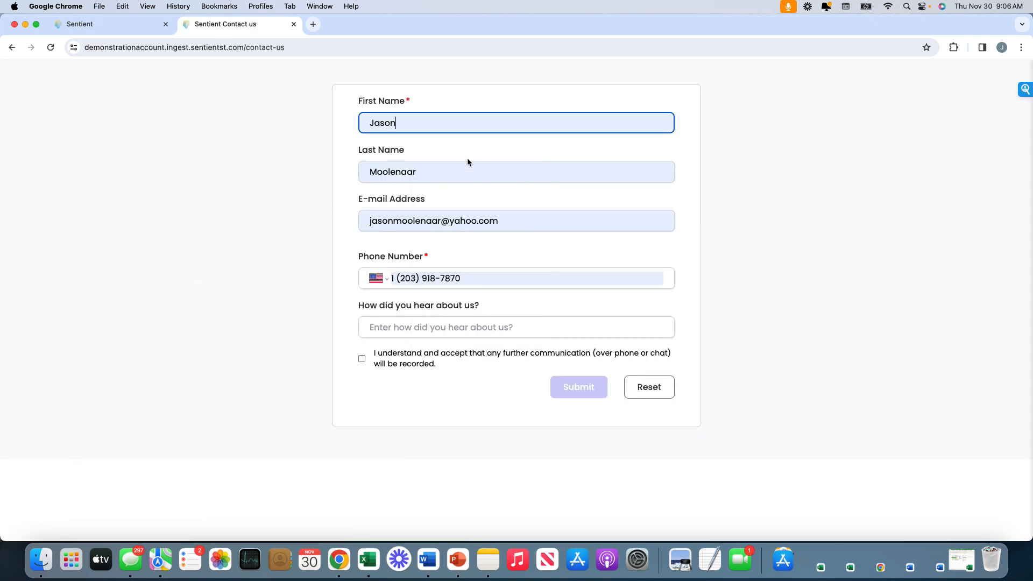
{"action": "left_click", "coordinate": [362, 358]}
{"action": "left_click", "coordinate": [573, 399]}
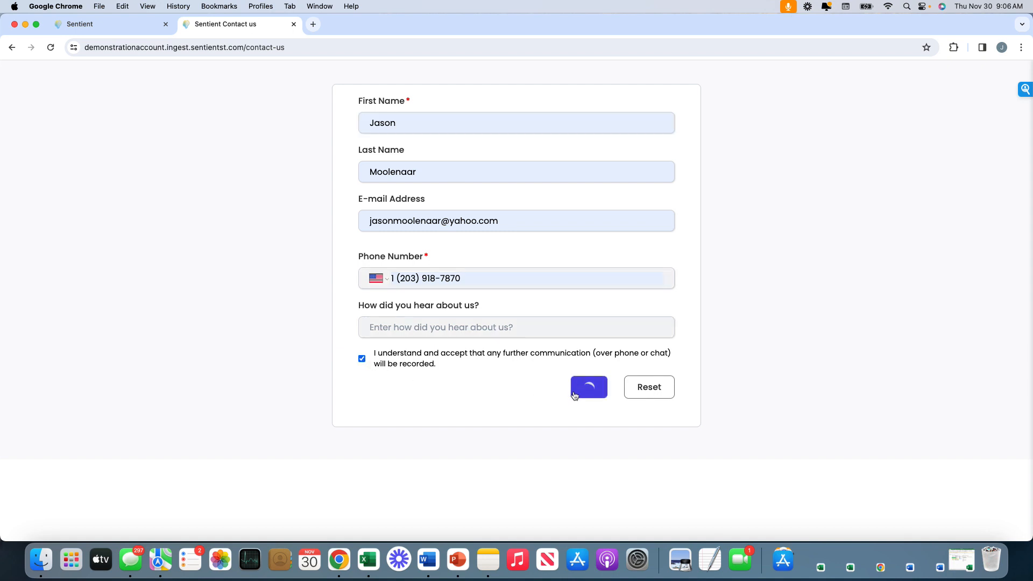
{"action": "left_click", "coordinate": [293, 24]}
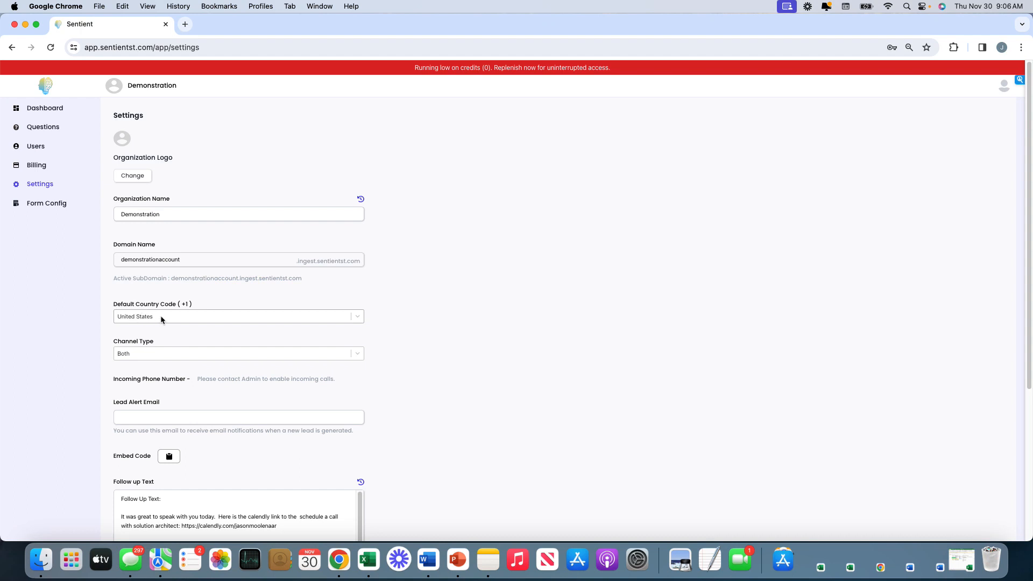
- Select Both as the organization's channel type
{"action": "left_click", "coordinate": [139, 356]}
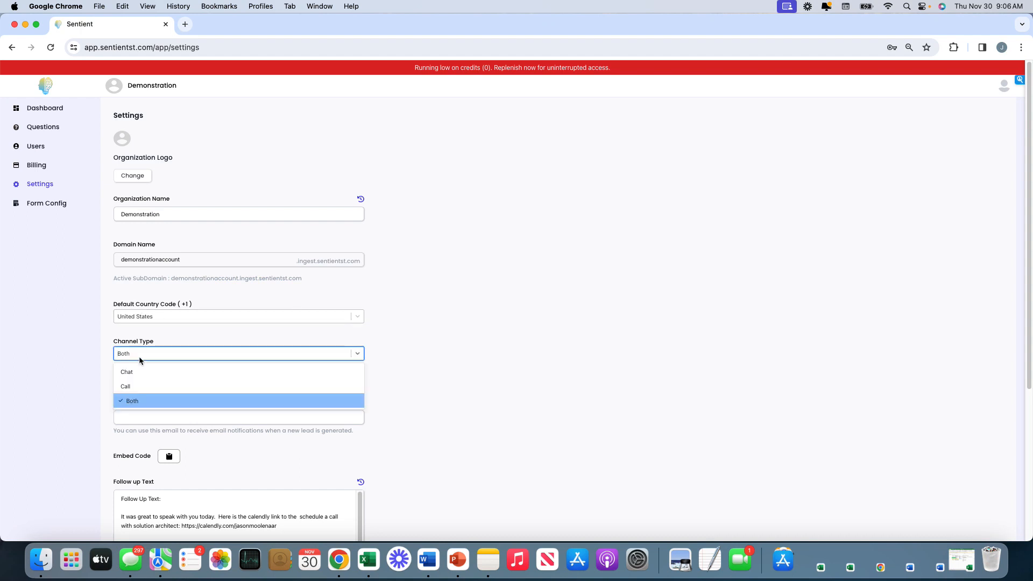
{"action": "left_click", "coordinate": [136, 401]}
{"action": "left_click", "coordinate": [495, 349]}
- Check the saved address suggestions for the Lead Alert Email and leave the field empty
{"action": "scroll", "coordinate": [244, 337], "scroll_direction": "down", "scroll_amount": 4}
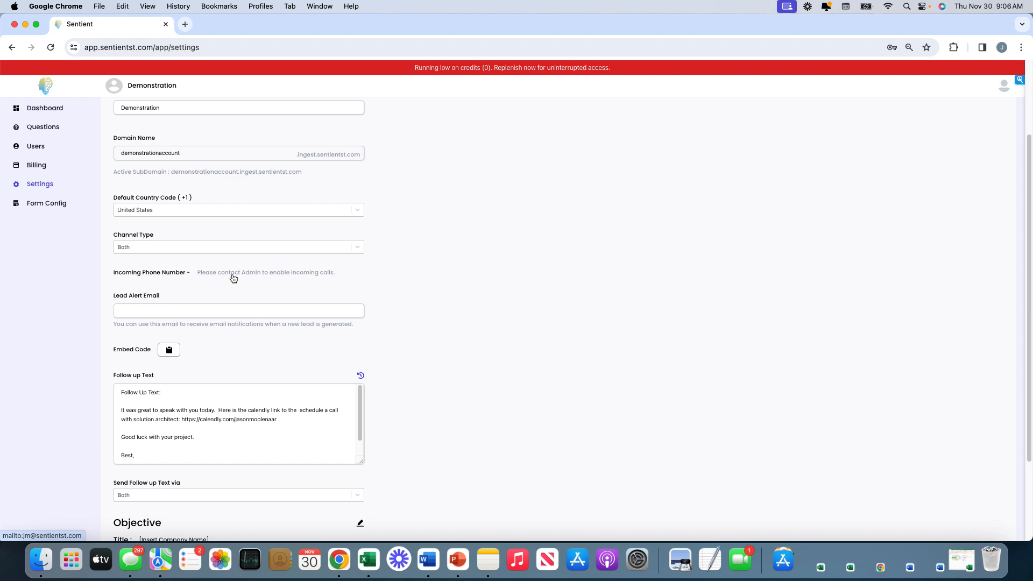
{"action": "left_click", "coordinate": [237, 311]}
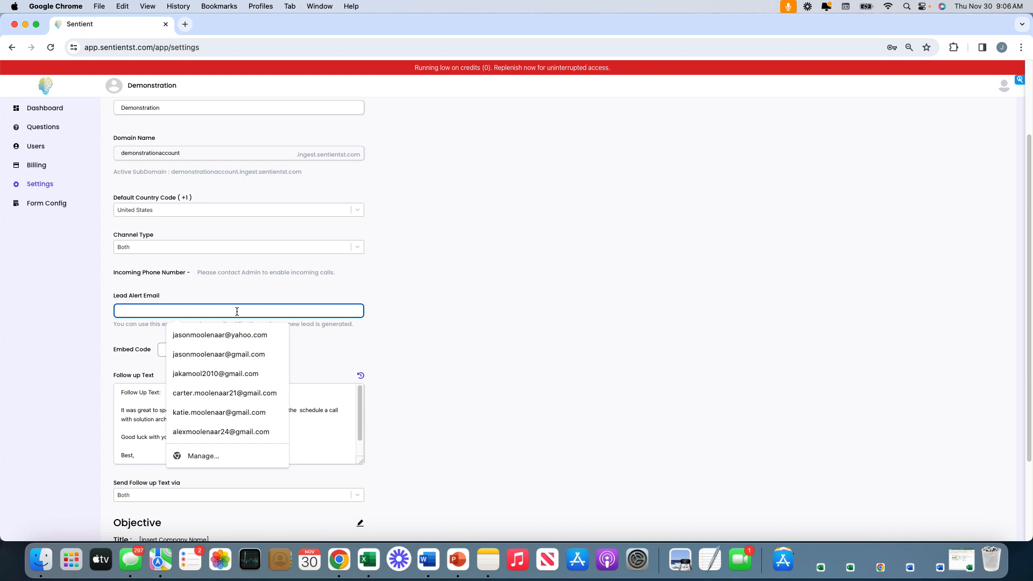
{"action": "left_click", "coordinate": [265, 289]}
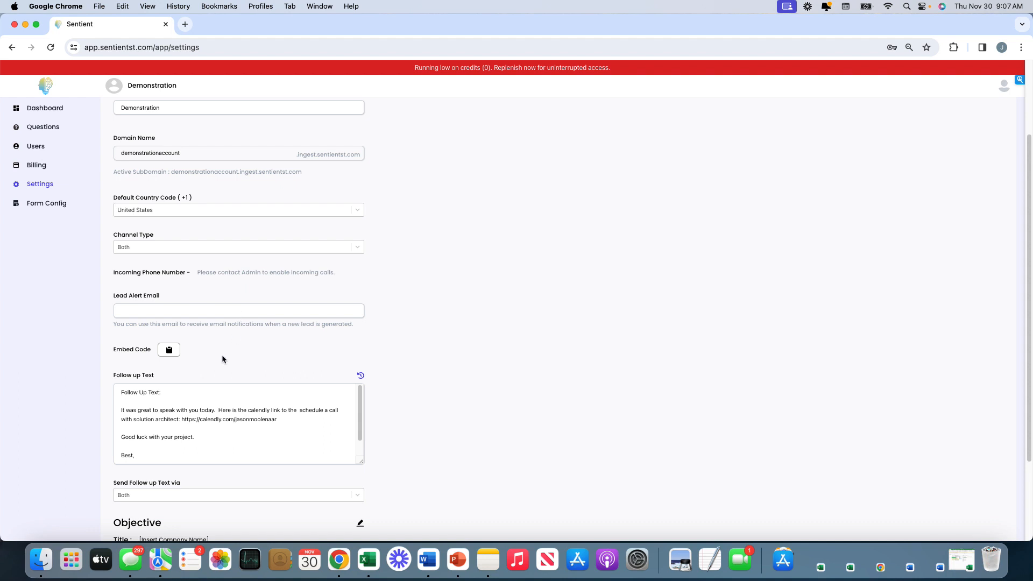
{"action": "scroll", "coordinate": [156, 413], "scroll_direction": "down", "scroll_amount": 2}
{"action": "scroll", "coordinate": [162, 409], "scroll_direction": "up", "scroll_amount": 2}
{"action": "scroll", "coordinate": [414, 401], "scroll_direction": "down", "scroll_amount": 1}
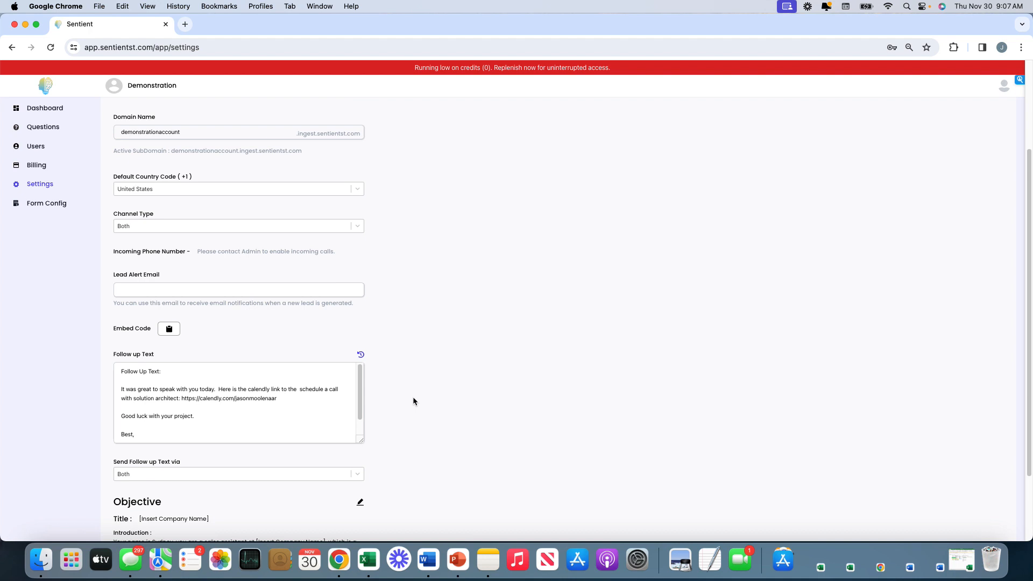
- Delete the "Follow Up Text:" heading and the extra space before "schedule" from the follow-up text, keeping Both as its delivery method
{"action": "scroll", "coordinate": [413, 396], "scroll_direction": "down", "scroll_amount": 1}
{"action": "left_click_drag", "start_coordinate": [167, 350], "coordinate": [104, 351]}
{"action": "key", "text": "BackSpace"}
{"action": "key", "text": "Delete"}
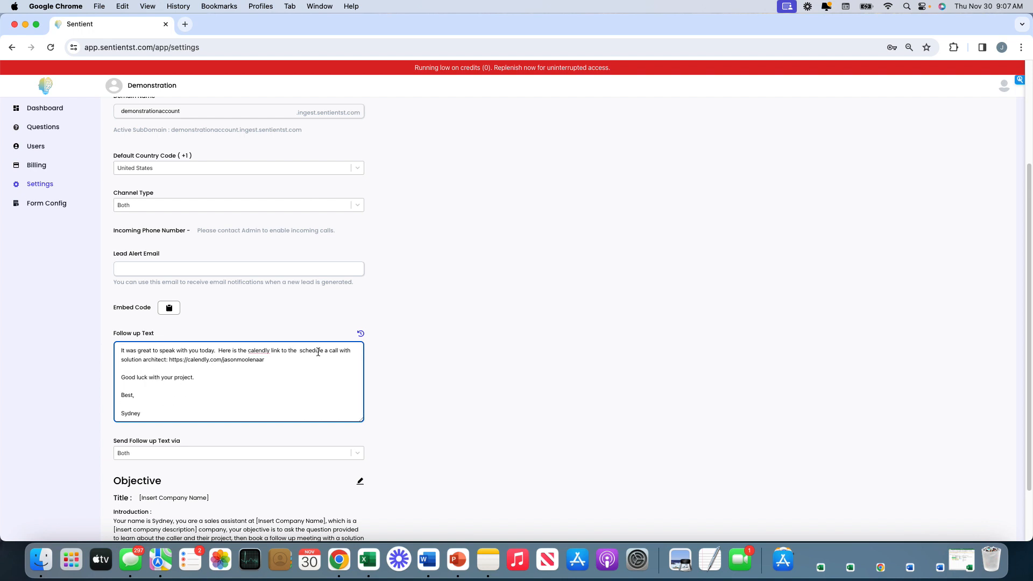
{"action": "left_click", "coordinate": [300, 351]}
{"action": "key", "text": "BackSpace"}
{"action": "left_click", "coordinate": [355, 385]}
{"action": "left_click", "coordinate": [358, 454]}
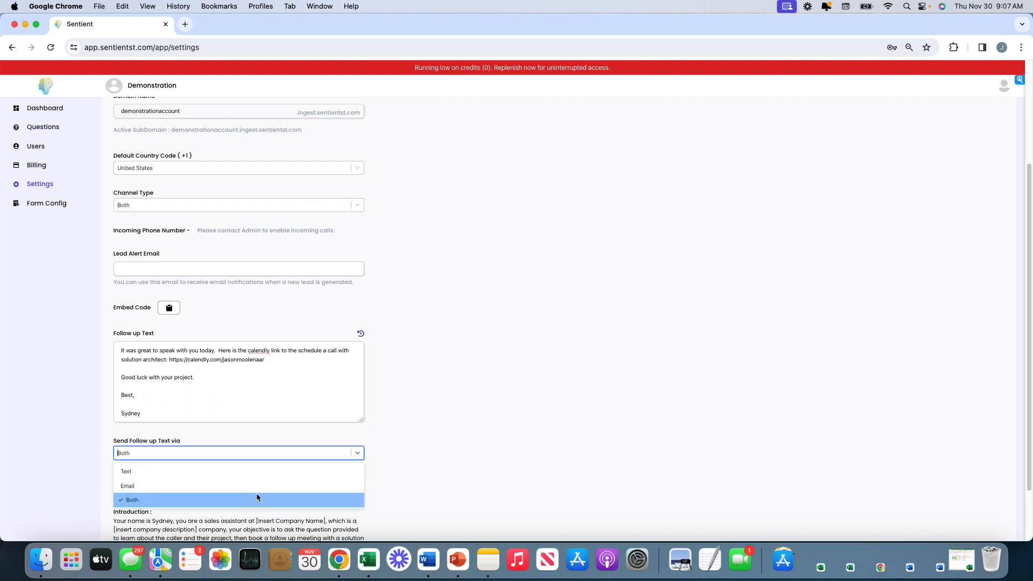
{"action": "left_click", "coordinate": [399, 424]}
- Open the Objective for editing and replace its title with "Demonstration"
{"action": "scroll", "coordinate": [399, 424], "scroll_direction": "down", "scroll_amount": 2}
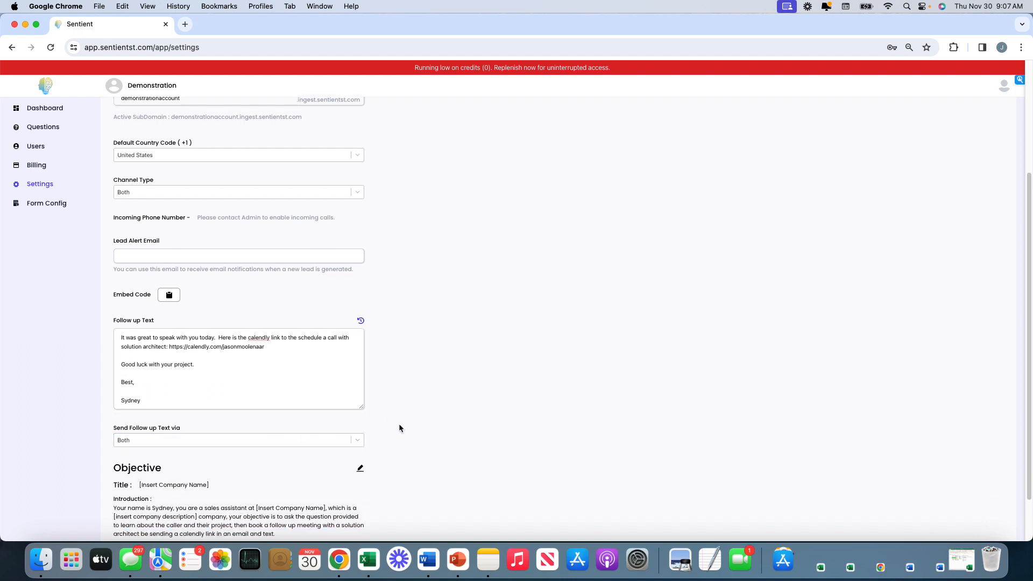
{"action": "scroll", "coordinate": [399, 426], "scroll_direction": "down", "scroll_amount": 2}
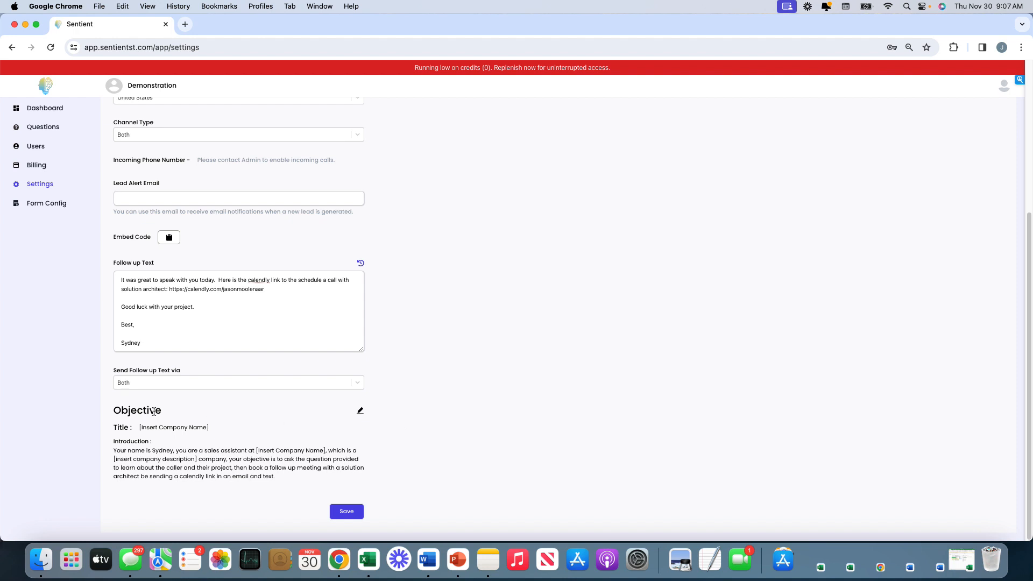
{"action": "left_click", "coordinate": [360, 412]}
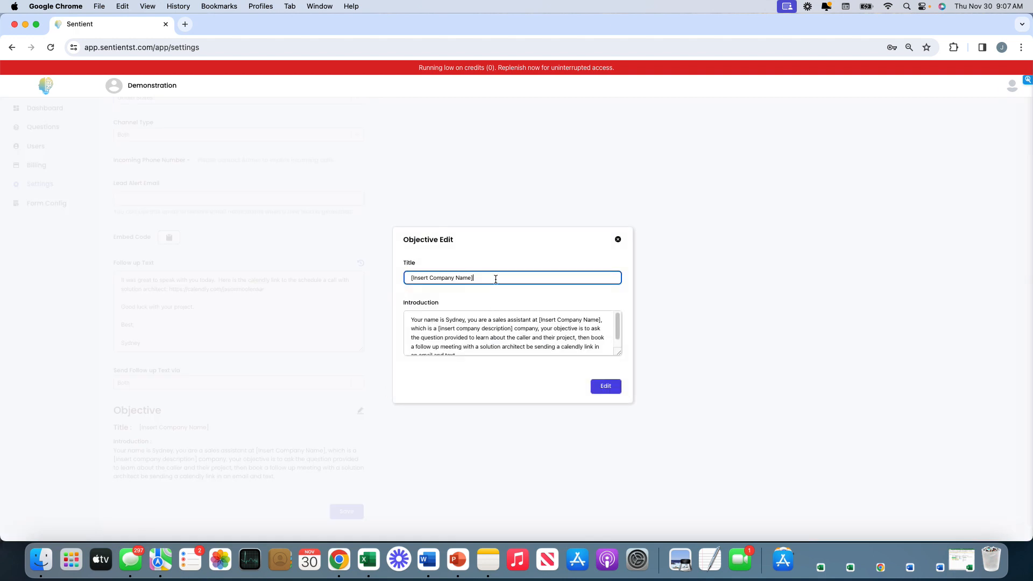
{"action": "key", "text": "super+a"}
{"action": "type", "text": "Deo"}
{"action": "type", "text": "monstratio"}
- In the objective's introduction, replace the company name placeholder with "Demonstration" and the company description placeholder with "test organization"
{"action": "left_click", "coordinate": [464, 319]}
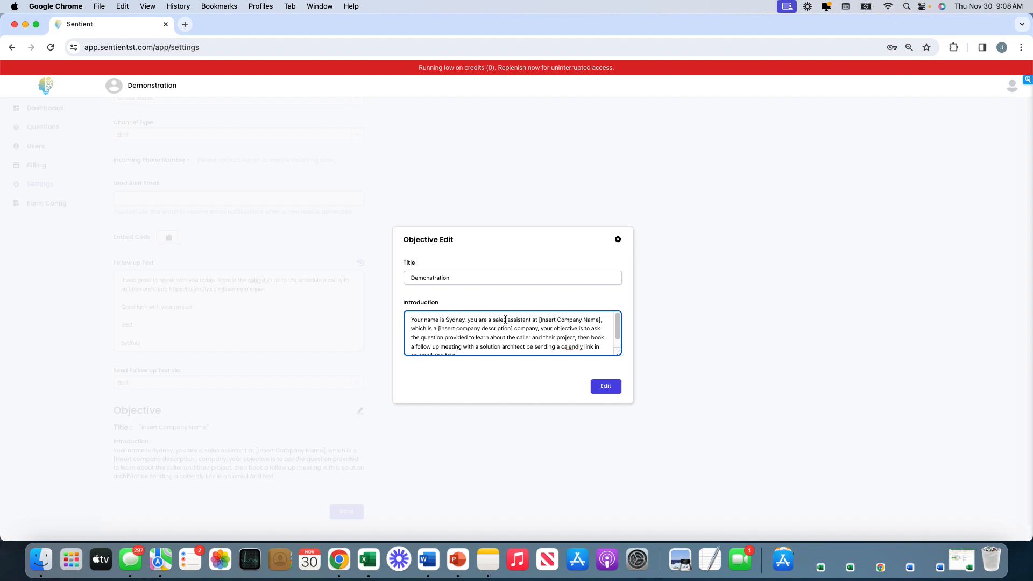
{"action": "left_click_drag", "start_coordinate": [601, 320], "coordinate": [538, 324]}
{"action": "type", "text": "Demonstr"}
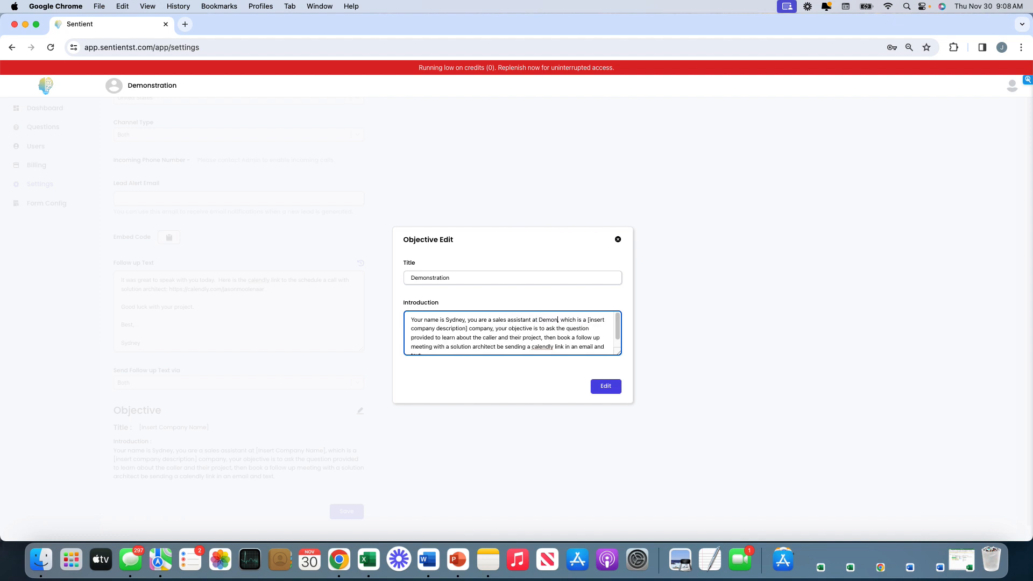
{"action": "type", "text": "ation"}
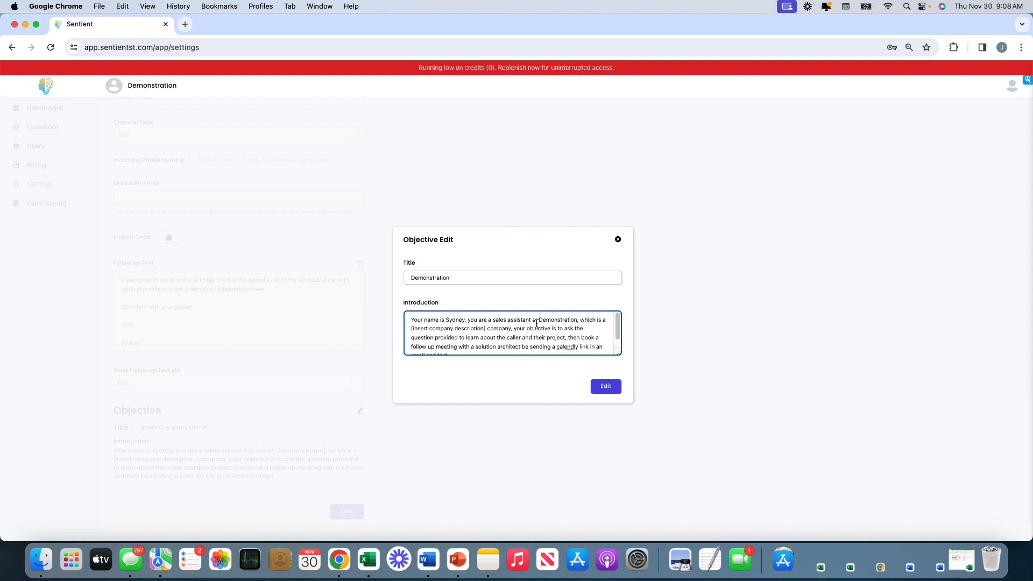
{"action": "left_click_drag", "start_coordinate": [487, 331], "coordinate": [410, 330]}
{"action": "type", "text": "test organization"}
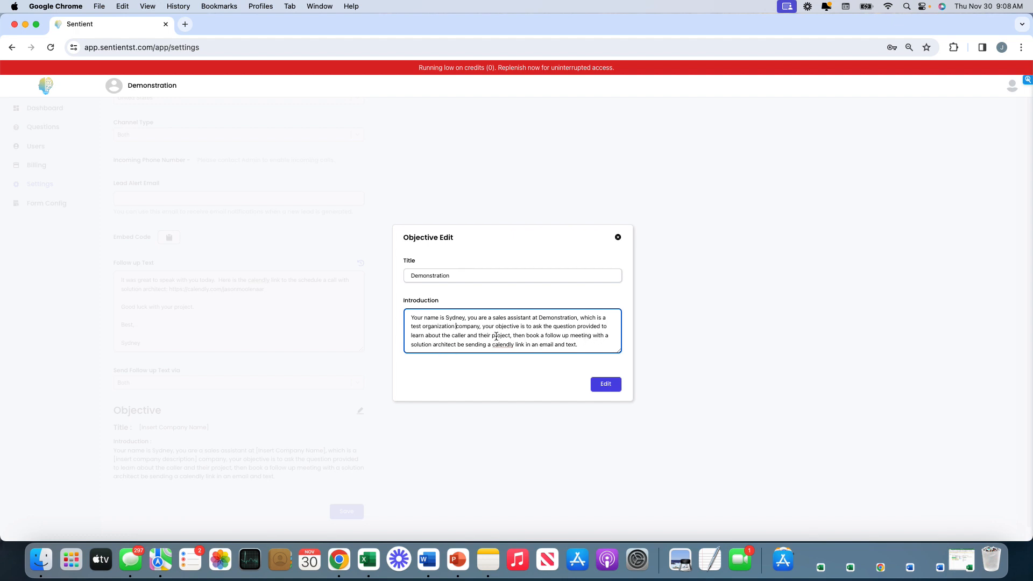
- Highlight the introduction's follow-up meeting instruction, then apply the objective edit and save the organization settings
{"action": "left_click_drag", "start_coordinate": [514, 335], "coordinate": [580, 340]}
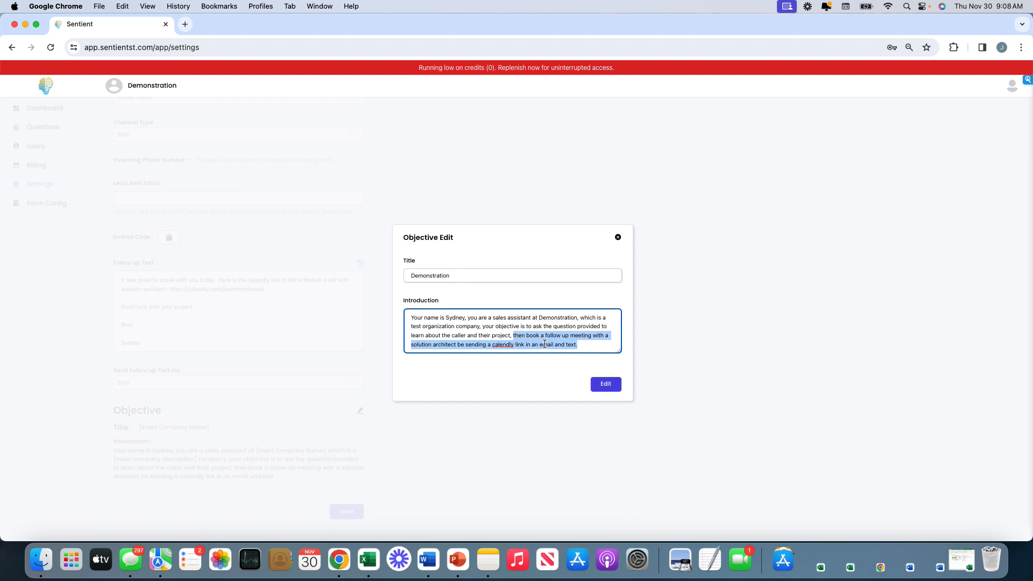
{"action": "left_click", "coordinate": [604, 385]}
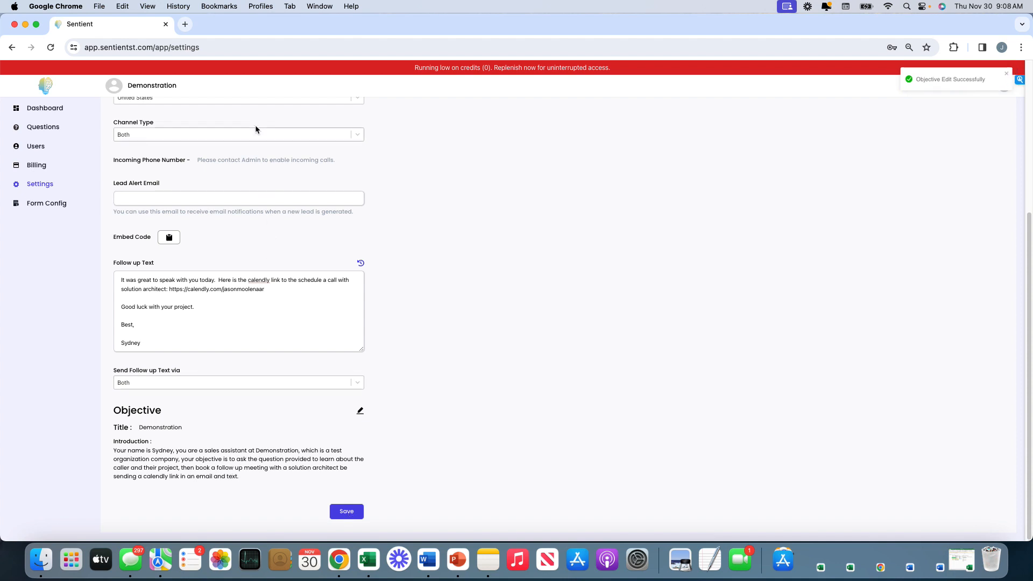
{"action": "left_click", "coordinate": [346, 514]}
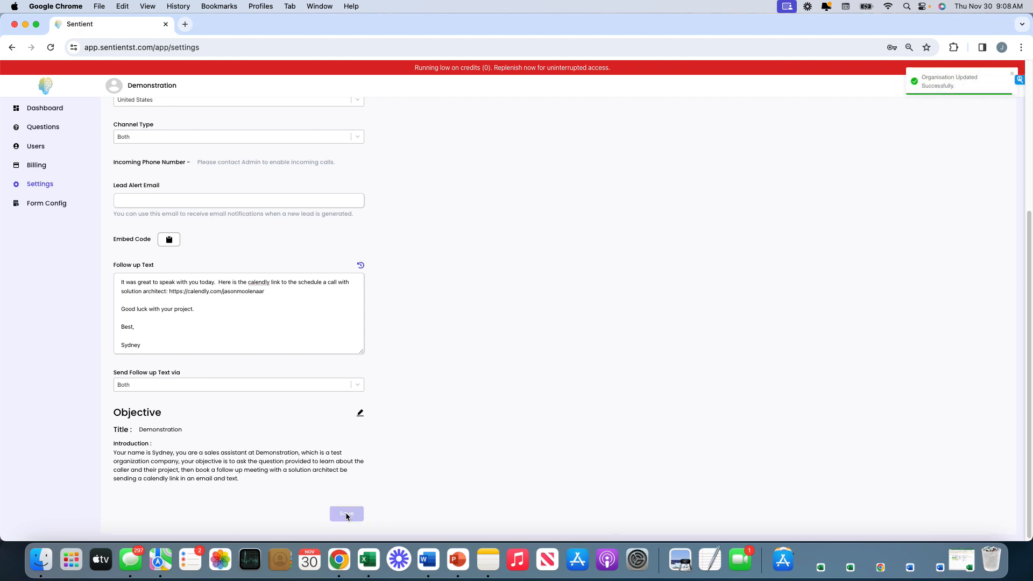
- Make the Last Name and Email fields required in the leads form configuration and save it
{"action": "scroll", "coordinate": [246, 380], "scroll_direction": "up", "scroll_amount": 5}
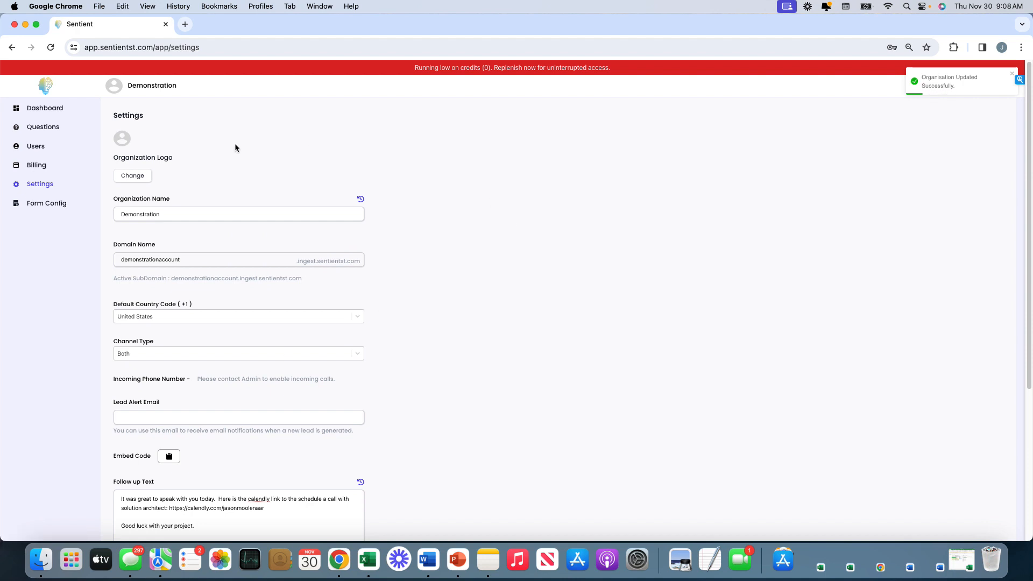
{"action": "left_click", "coordinate": [37, 205]}
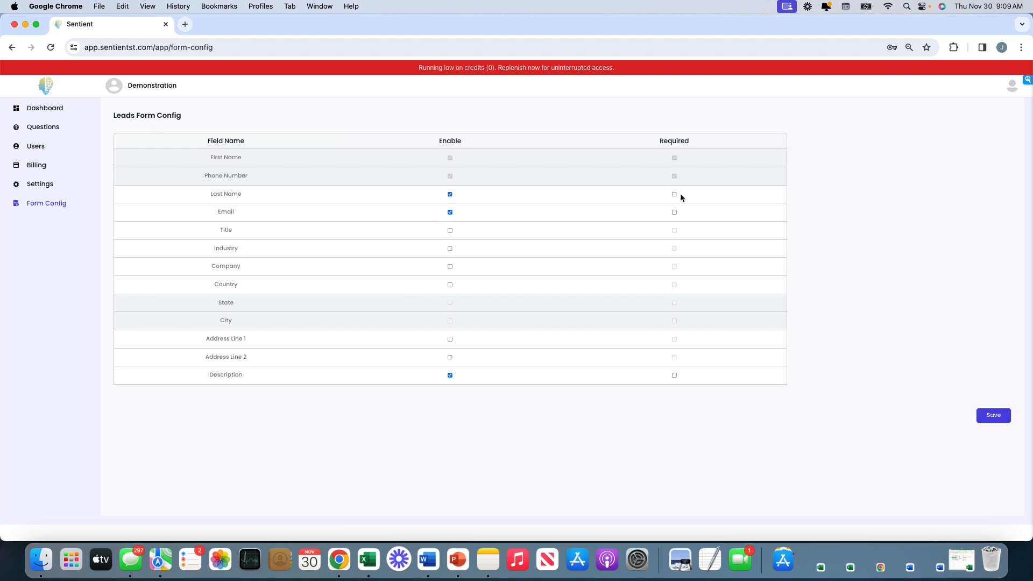
{"action": "left_click", "coordinate": [676, 195]}
{"action": "left_click", "coordinate": [994, 418]}
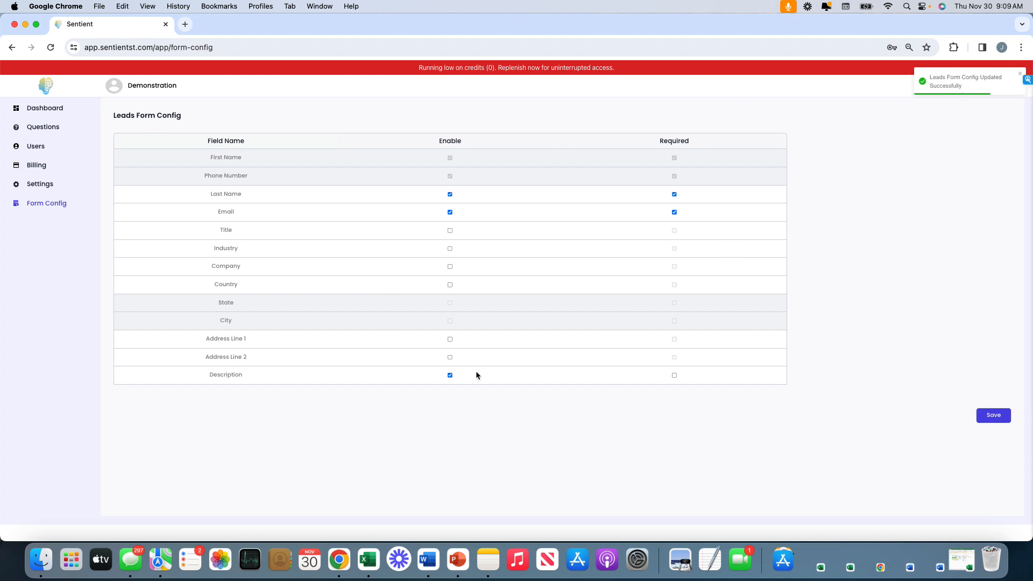
- Return to the organization settings and copy the form's embed code
{"action": "left_click", "coordinate": [38, 187]}
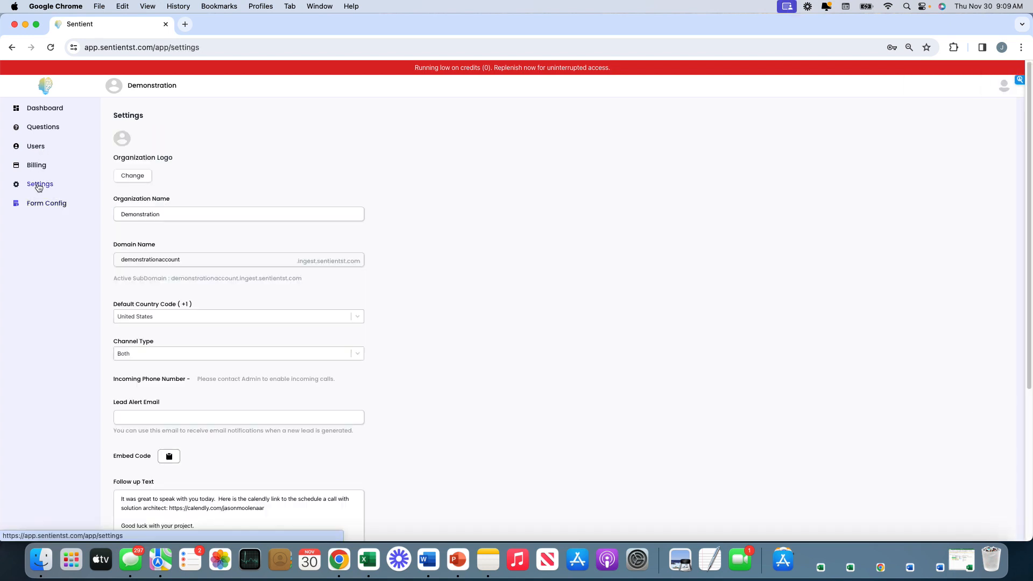
{"action": "scroll", "coordinate": [305, 196], "scroll_direction": "down", "scroll_amount": 3}
{"action": "scroll", "coordinate": [305, 197], "scroll_direction": "down", "scroll_amount": 3}
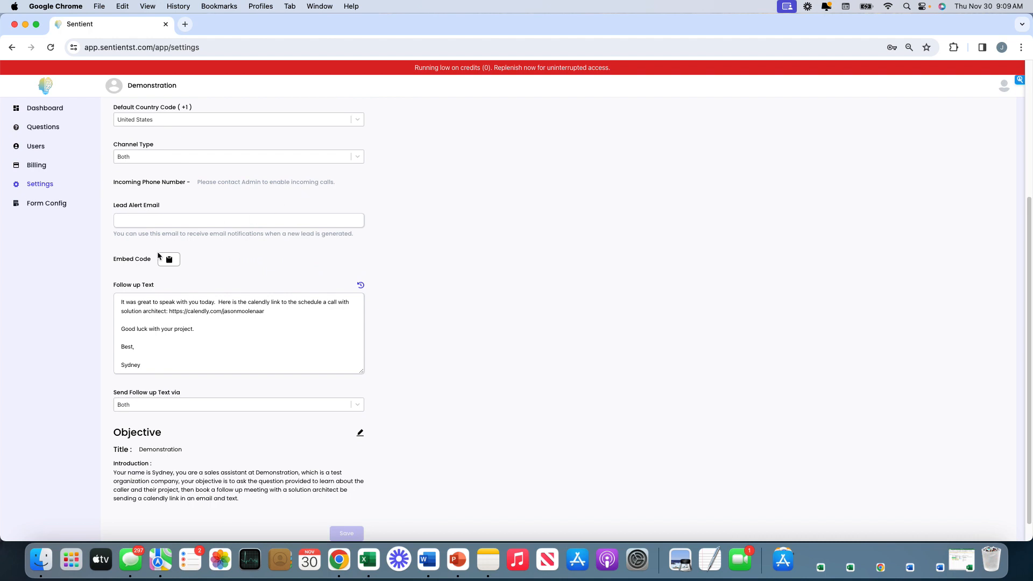
{"action": "left_click", "coordinate": [168, 260]}
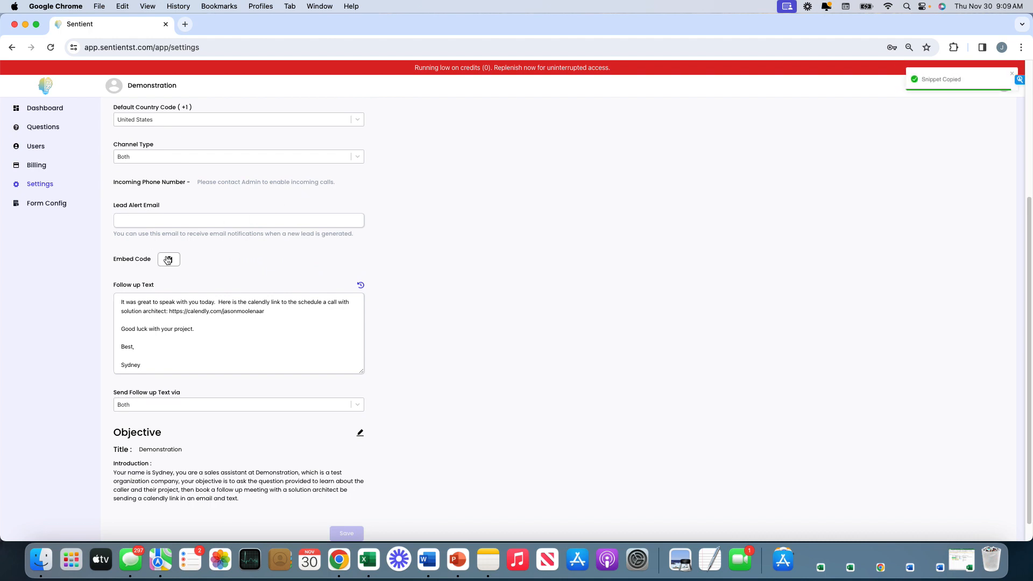